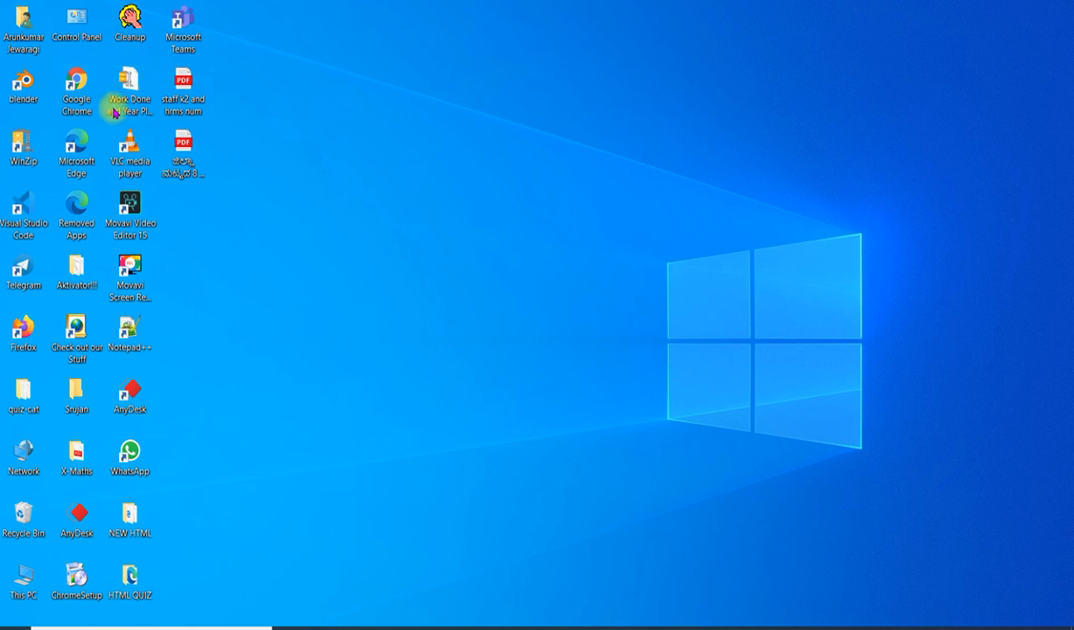
Launch Google Chrome, go to Google Drive and open the quiz form ವಿಜ್ಞಾನ ರಸಪ್ರಶ್ನೆ for editing
double_click(89, 93)
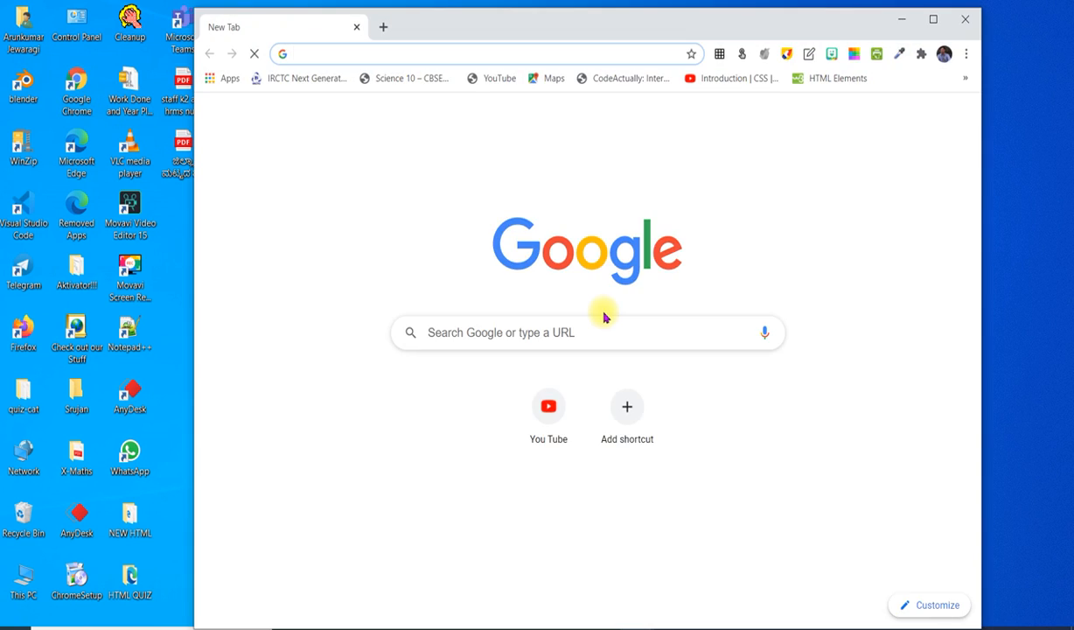
left_click(934, 27)
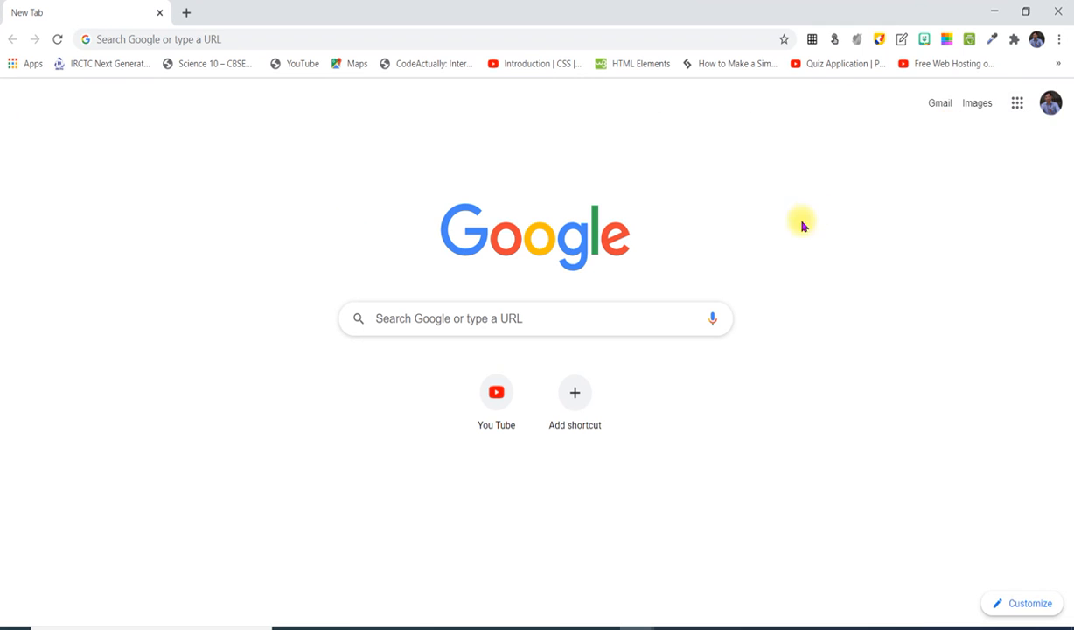
left_click(1018, 104)
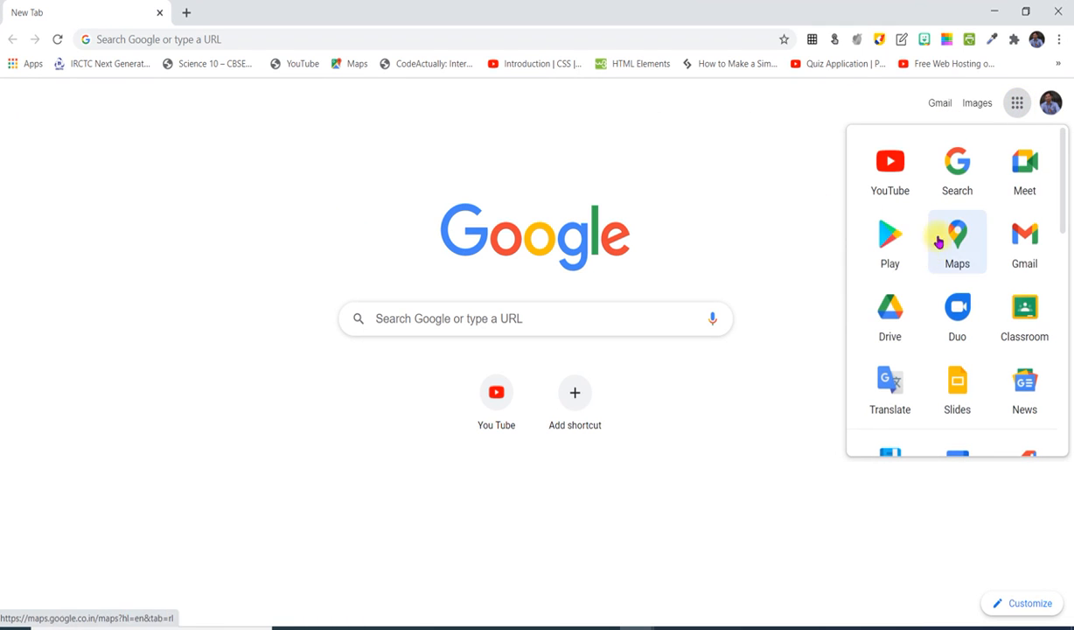
left_click(891, 308)
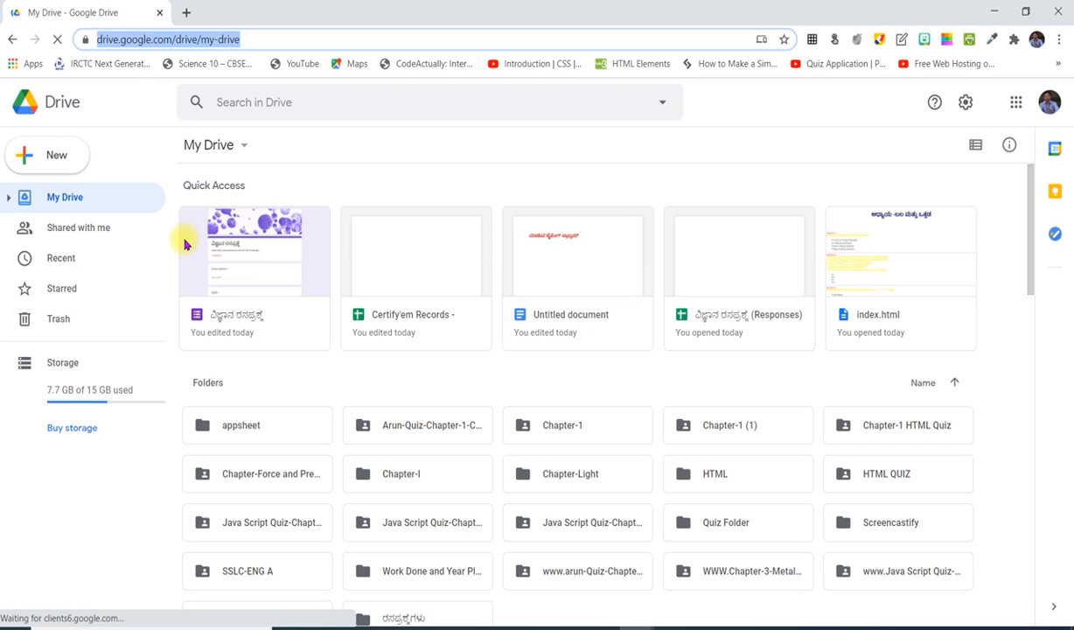
double_click(250, 262)
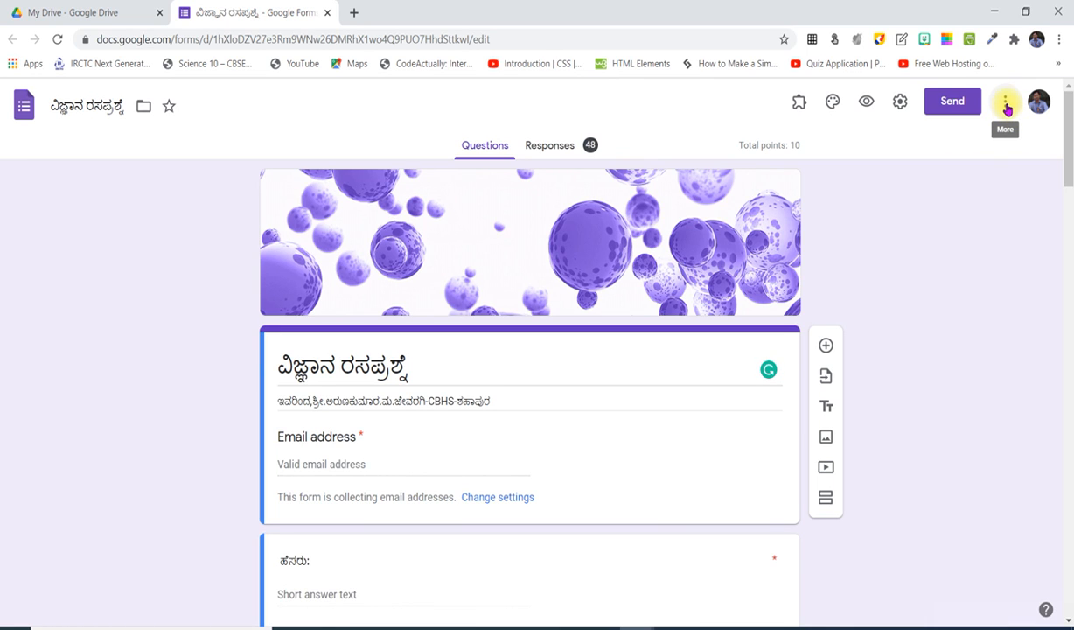
Find the Certify'em add-on for Forms in the add-on marketplace and open its details page
left_click(1006, 105)
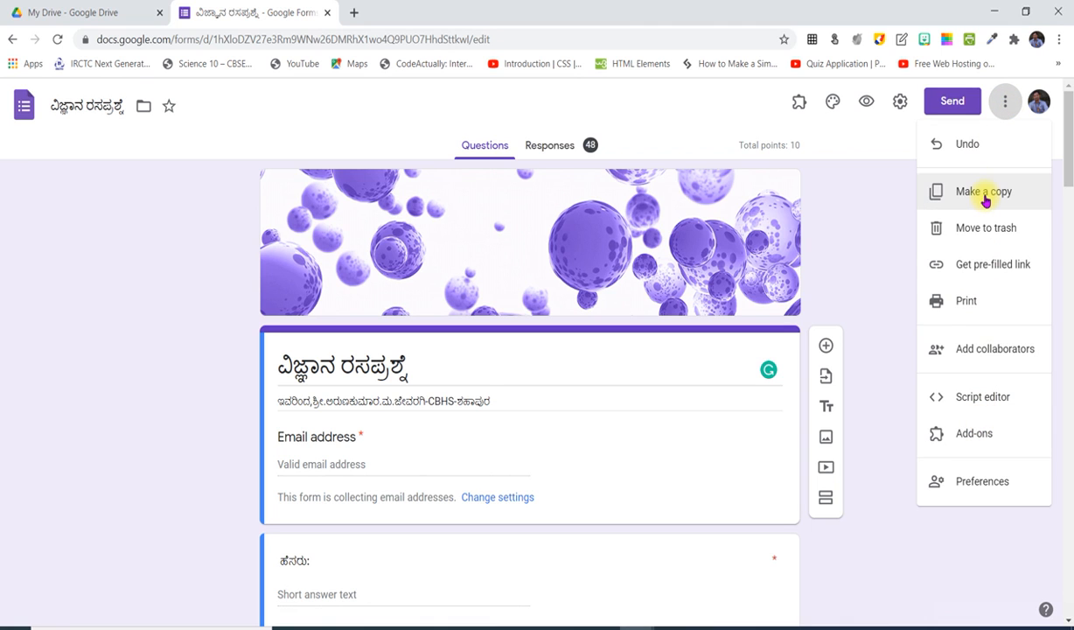
left_click(977, 436)
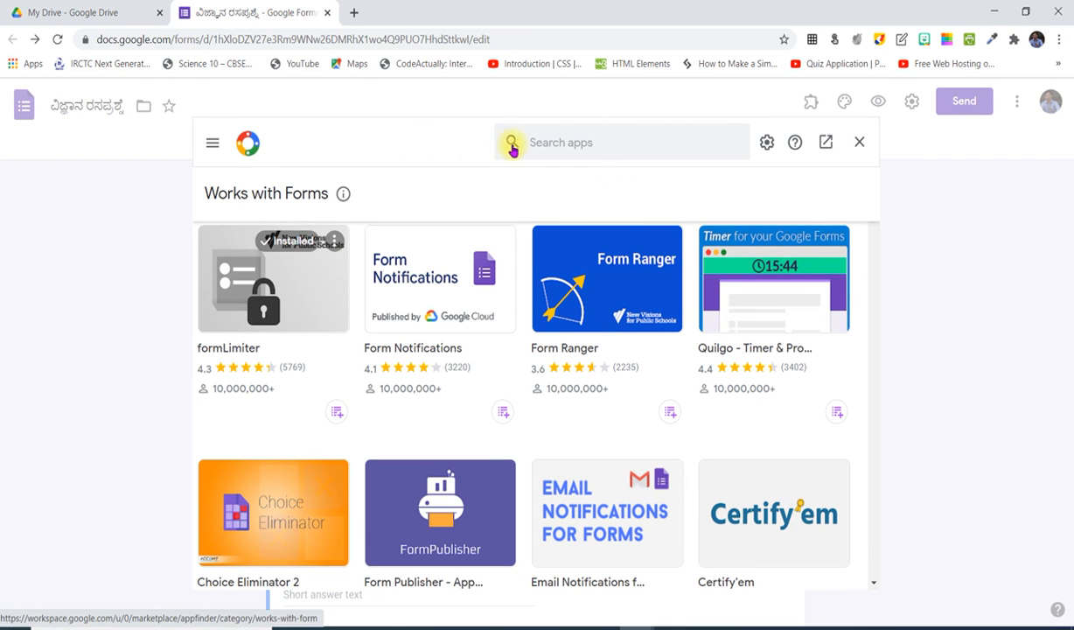
left_click(566, 144)
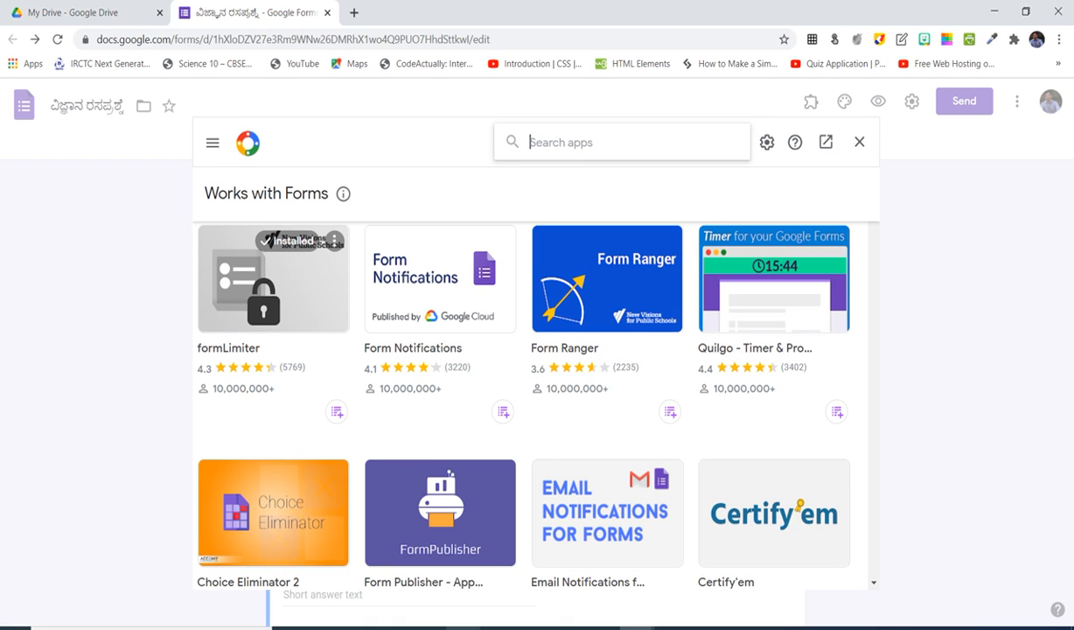
type("Cer")
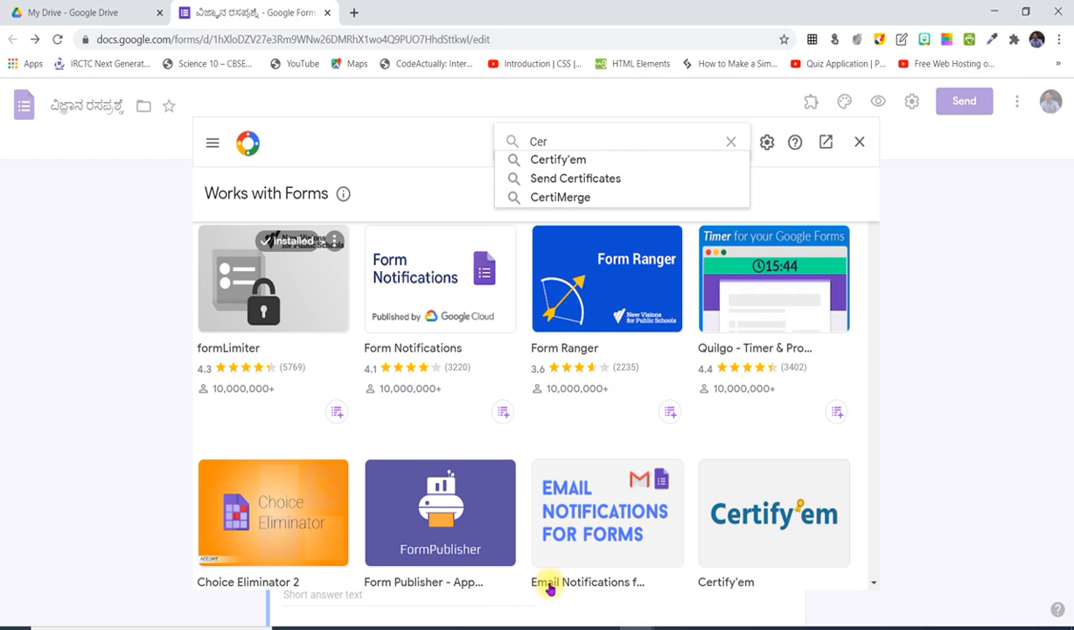
left_click(563, 161)
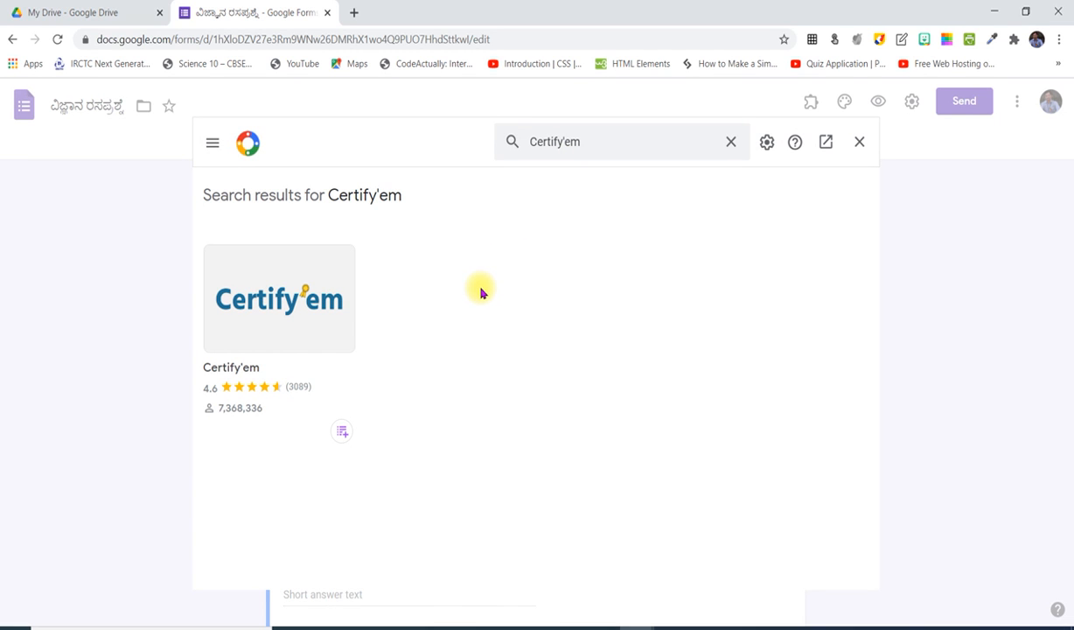
left_click(296, 320)
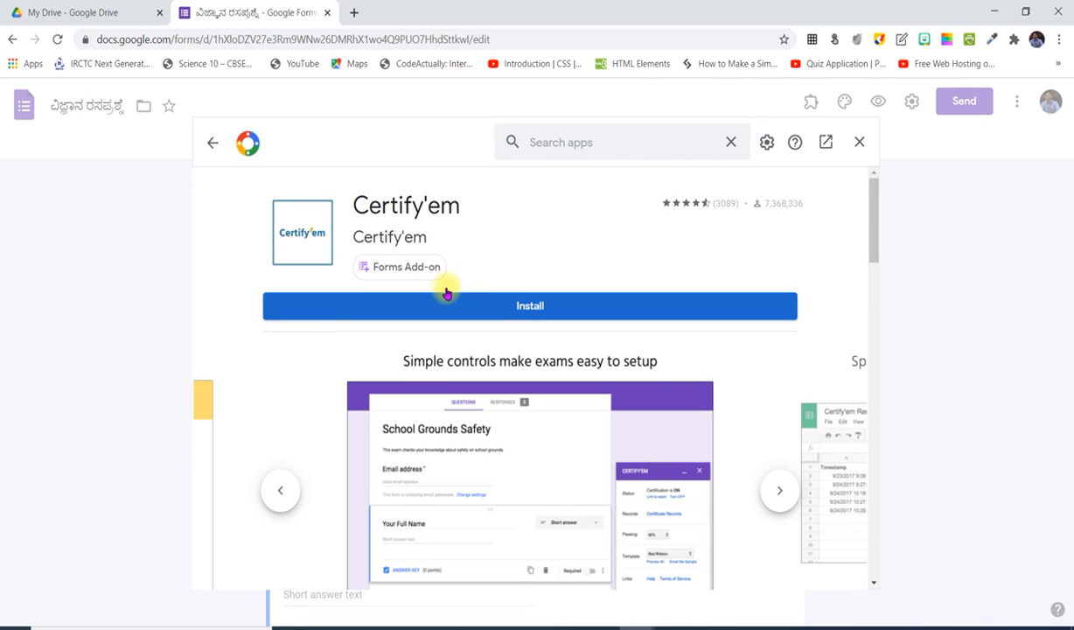
Install Certify'em, allow it access to the signed-in Google account, and return to the quiz form
left_click(530, 306)
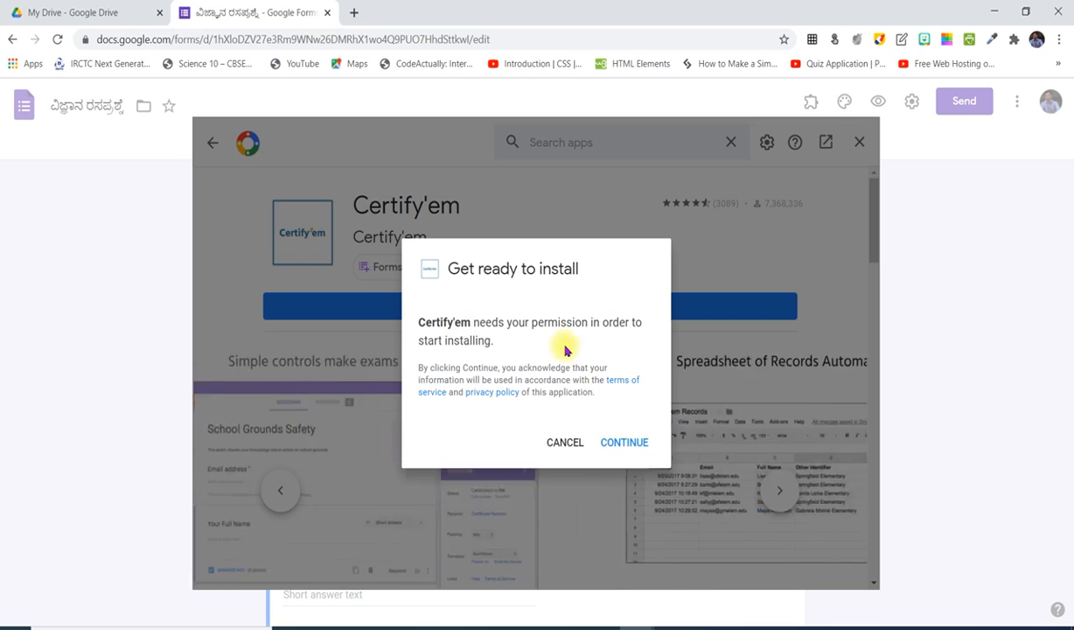
left_click(618, 443)
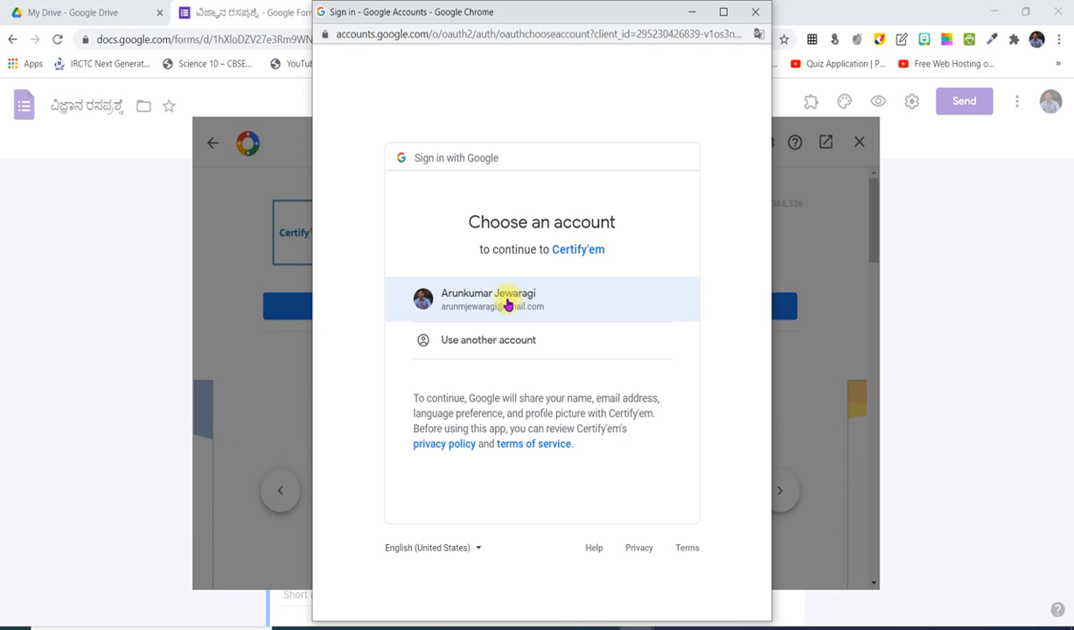
left_click(509, 304)
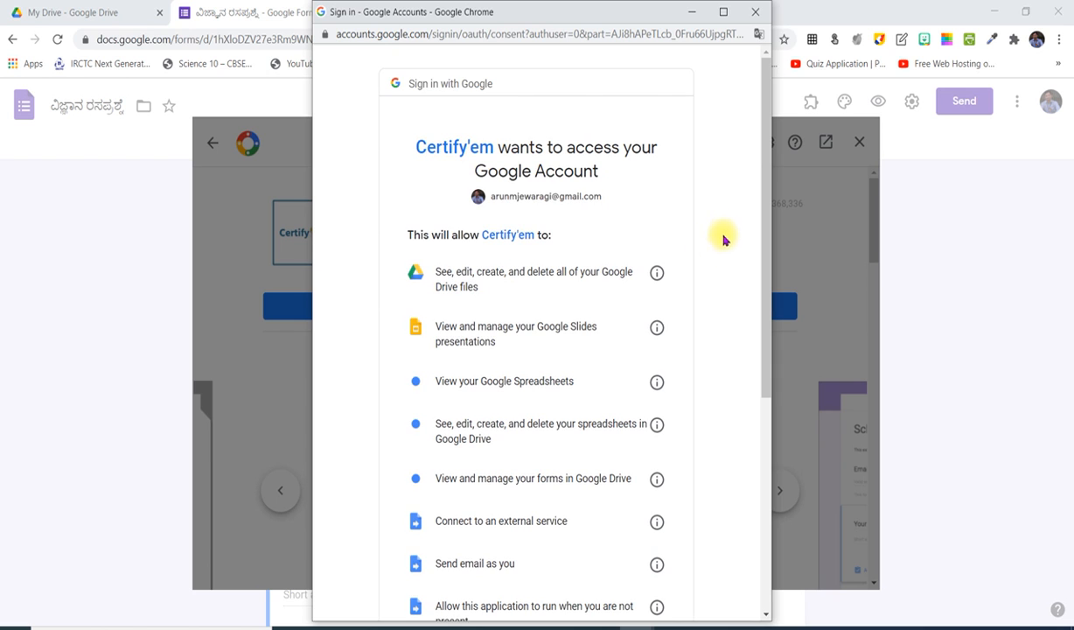
scroll(722, 276, "down", 5)
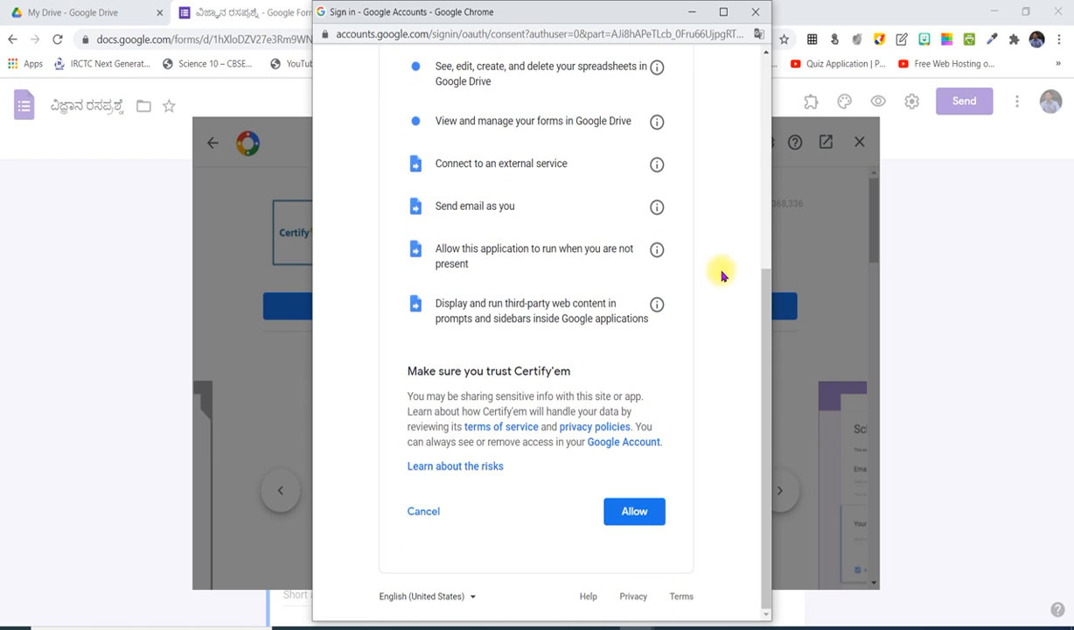
left_click(635, 515)
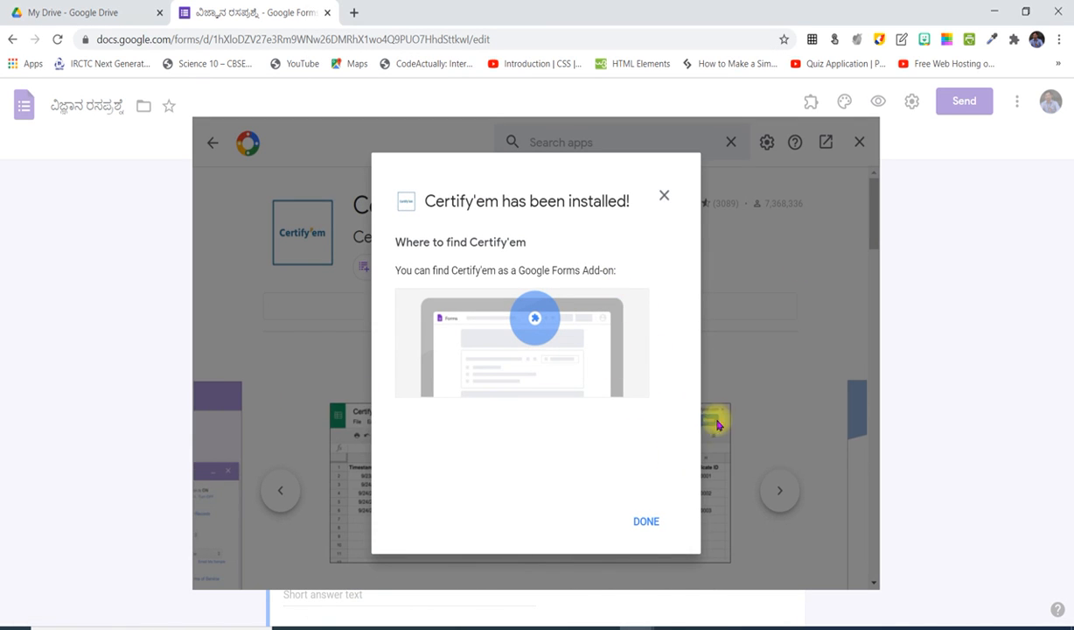
left_click(646, 523)
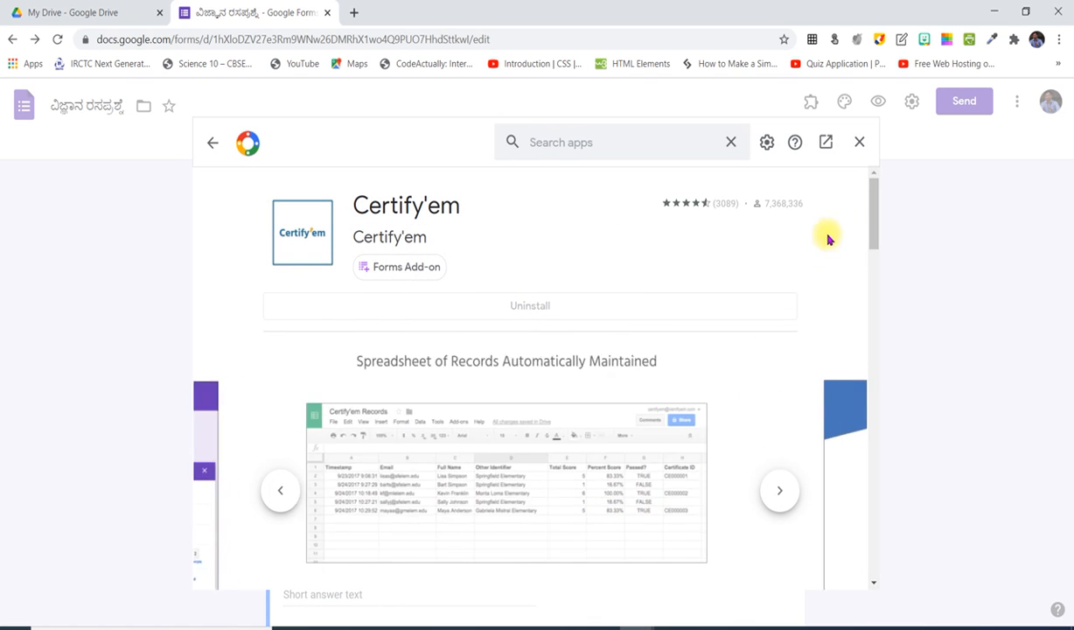
left_click(858, 141)
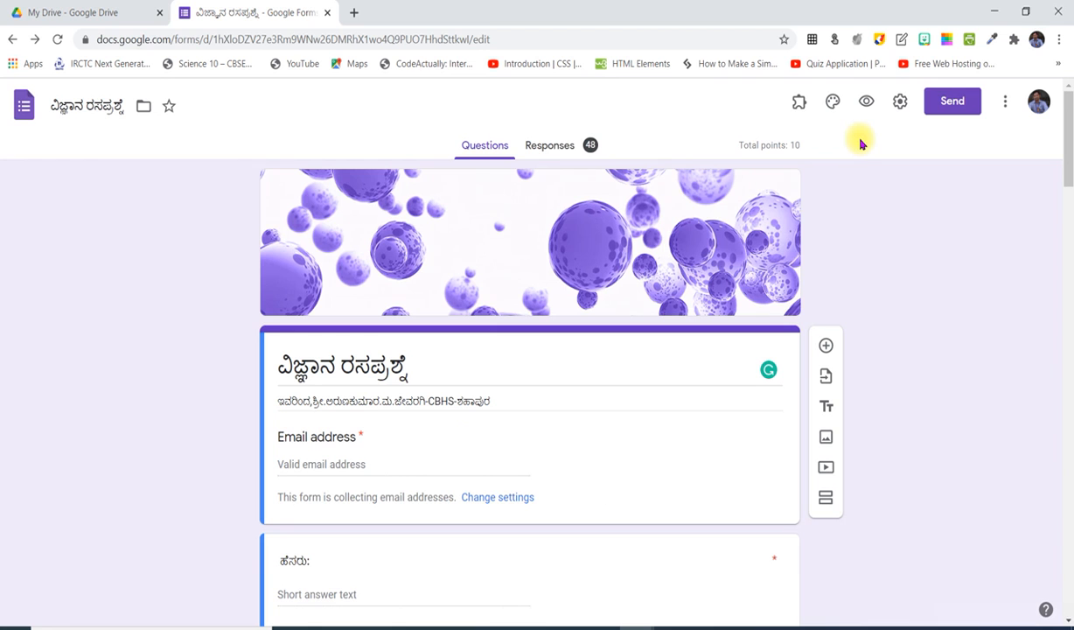
scroll(525, 402, "down", 10)
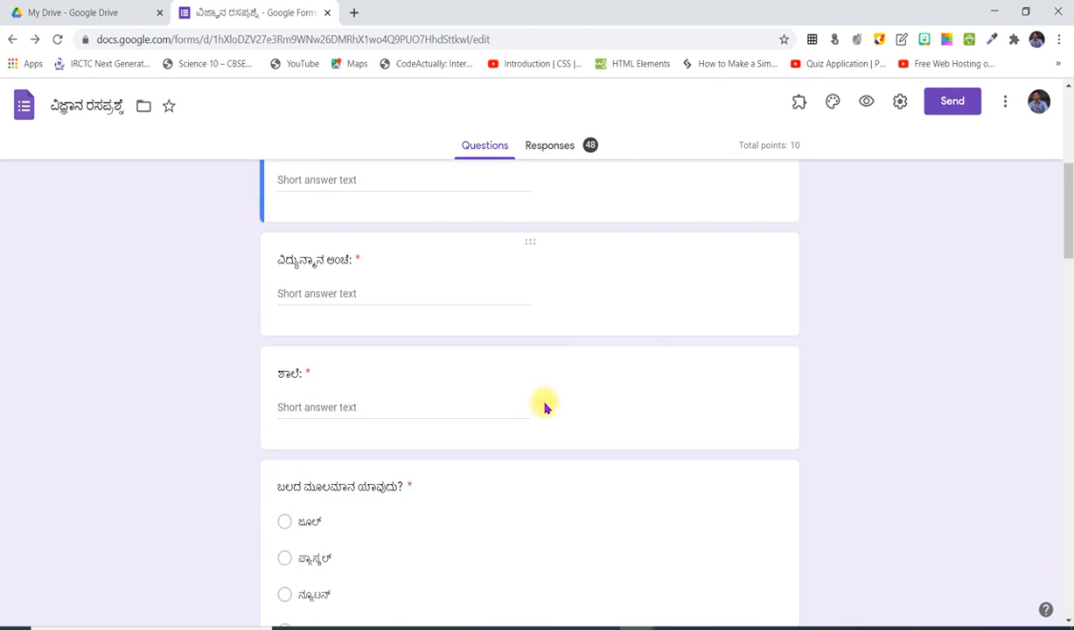
scroll(538, 411, "down", 12)
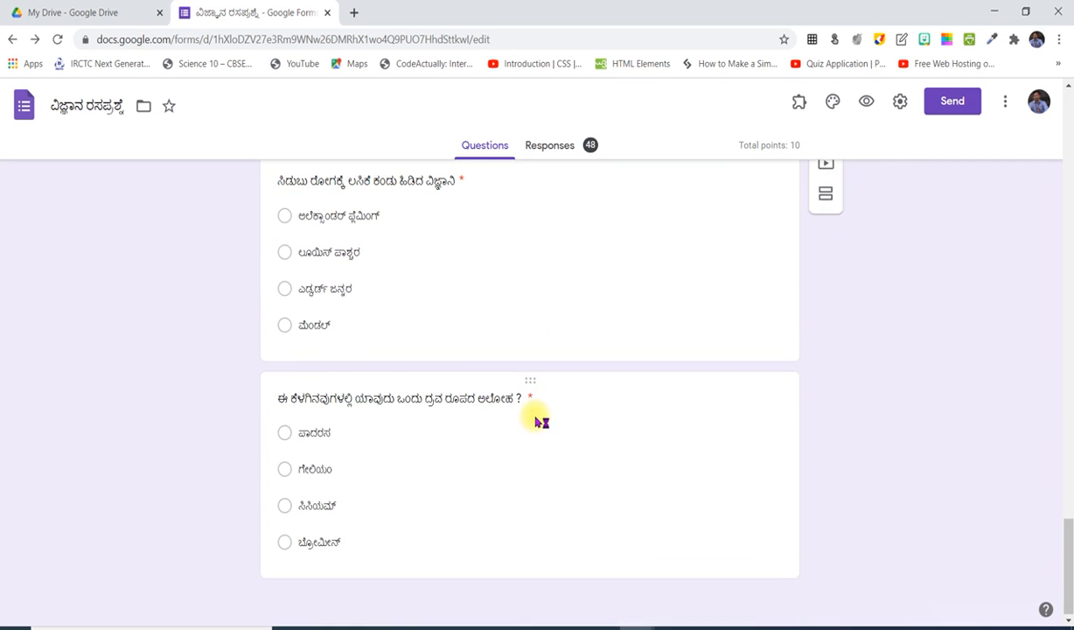
scroll(535, 424, "up", 20)
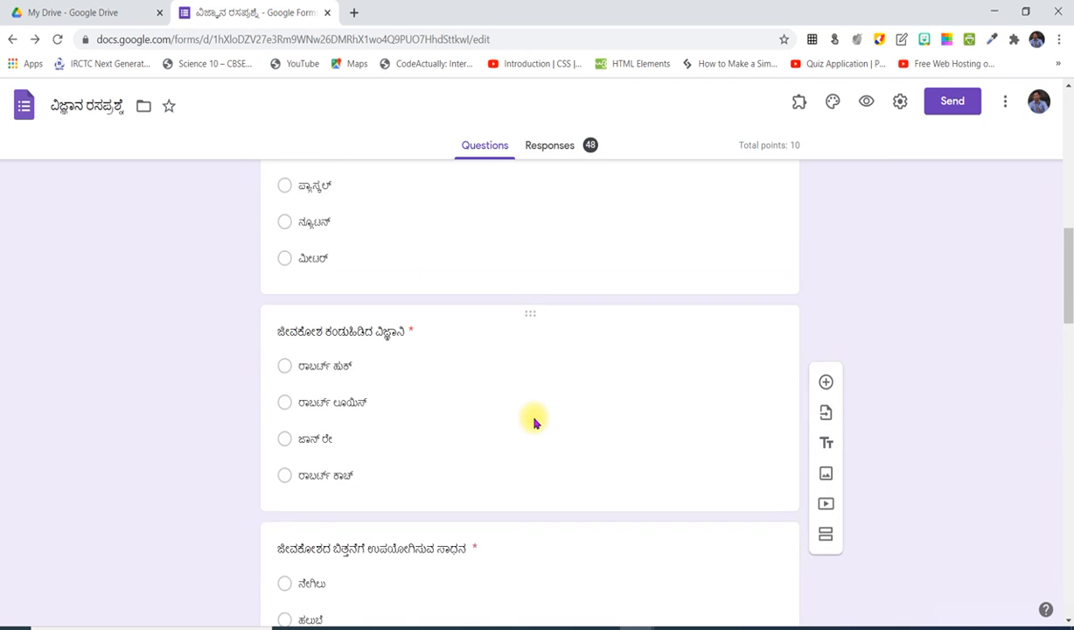
scroll(534, 423, "up", 3)
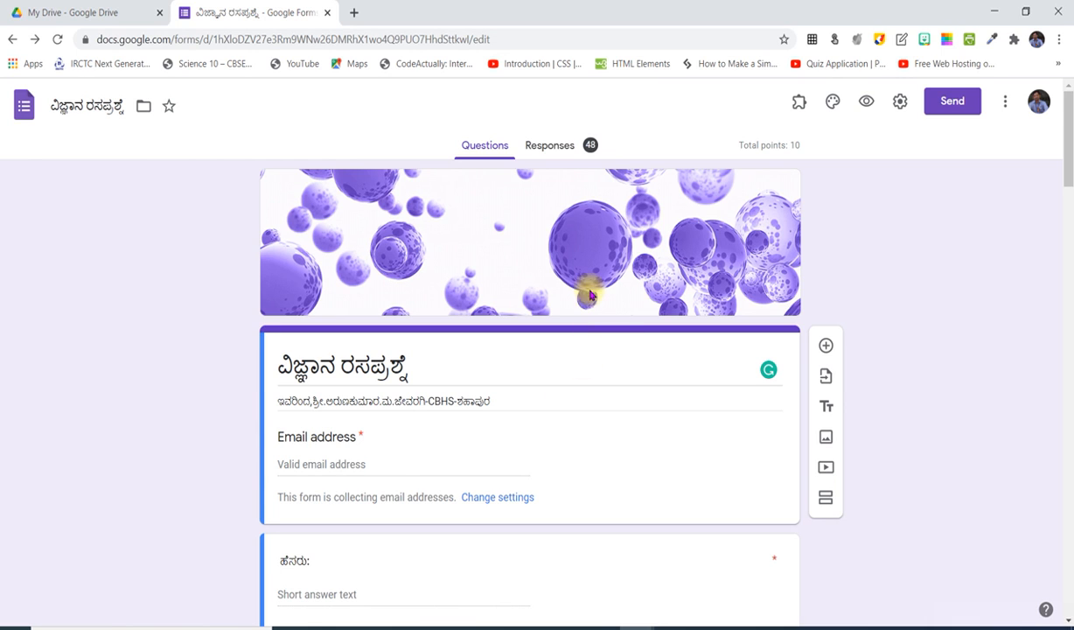
Show the Certify'em controls for the quiz form and turn certification on
left_click(798, 105)
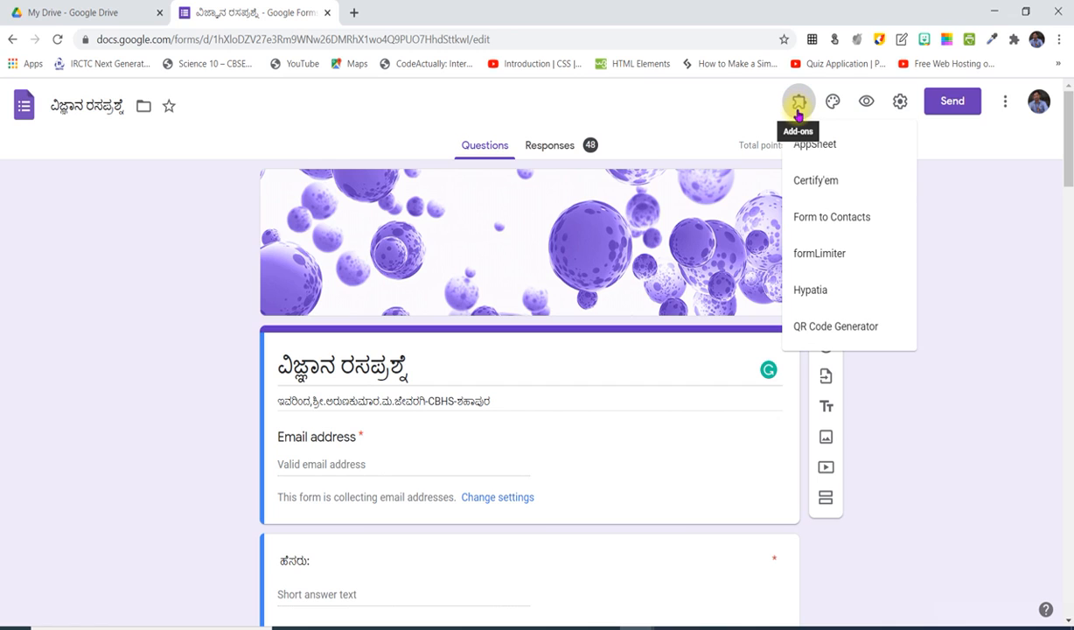
left_click(837, 182)
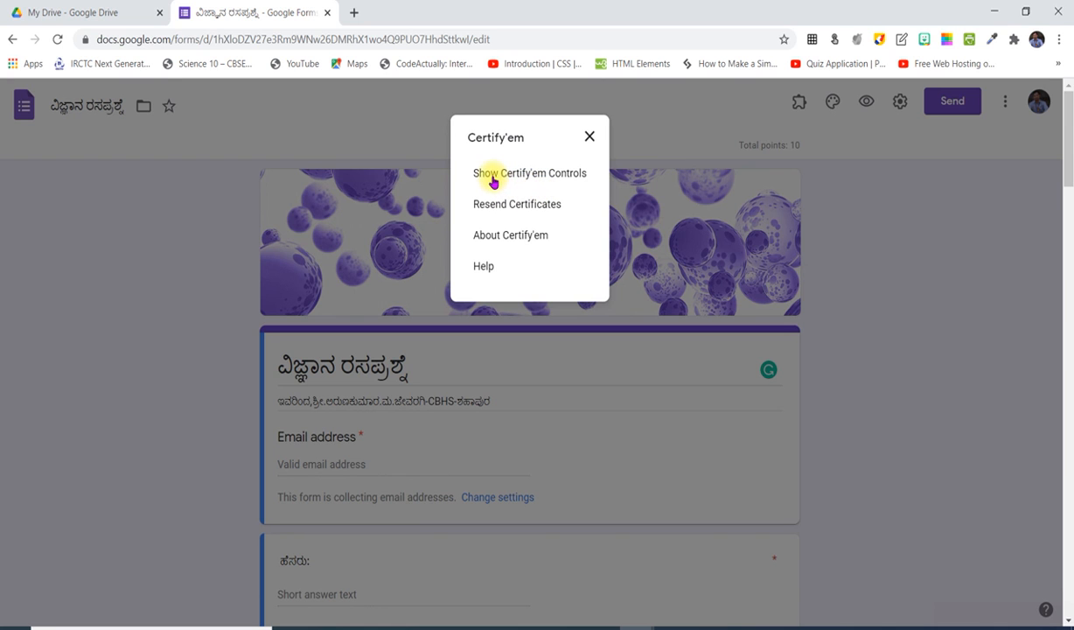
left_click(551, 179)
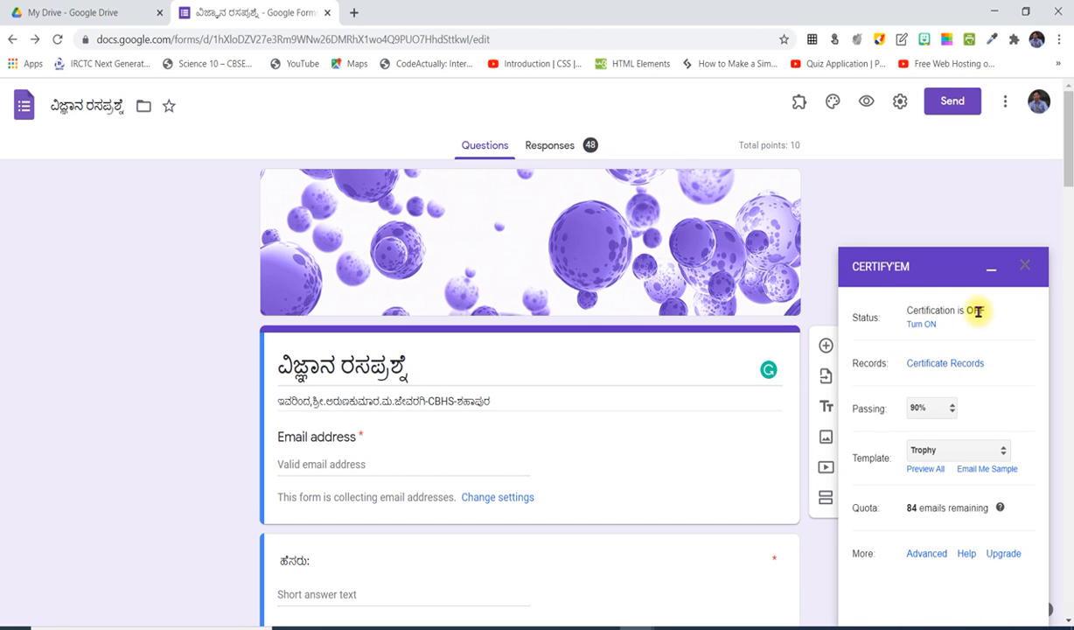
left_click(922, 327)
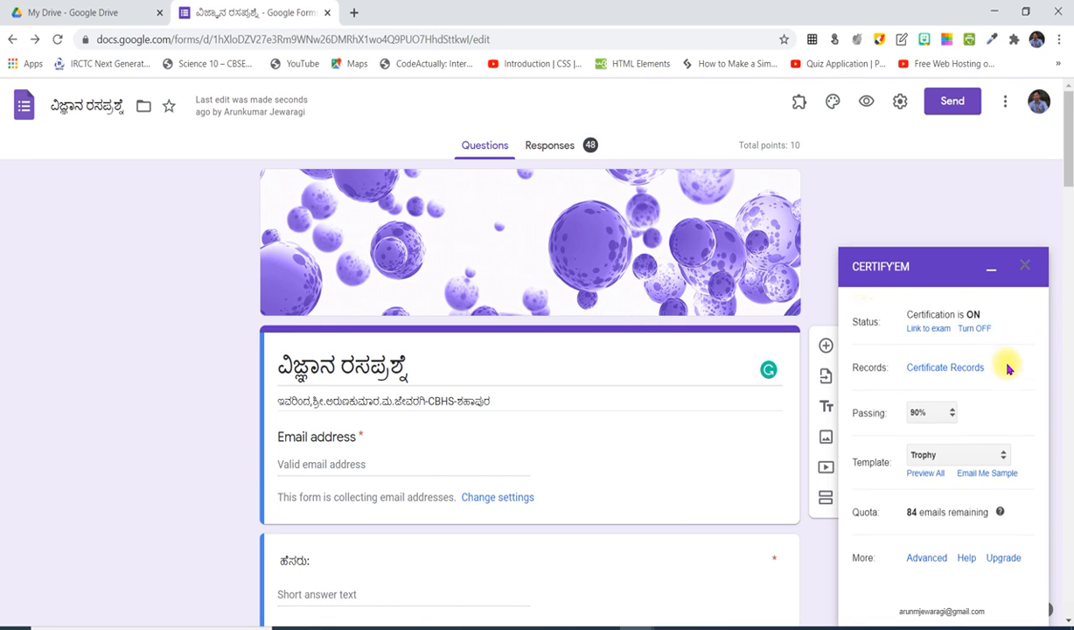
Set the certificate passing score to 85% and the template to Purple Banner, then close the Certify'em controls
left_click(953, 409)
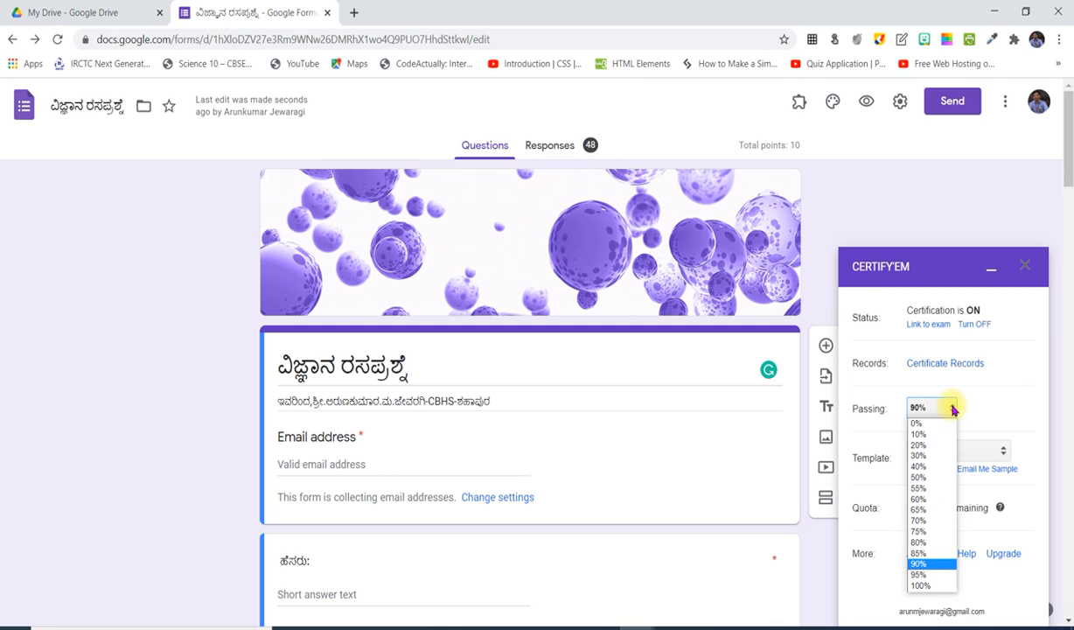
left_click(926, 554)
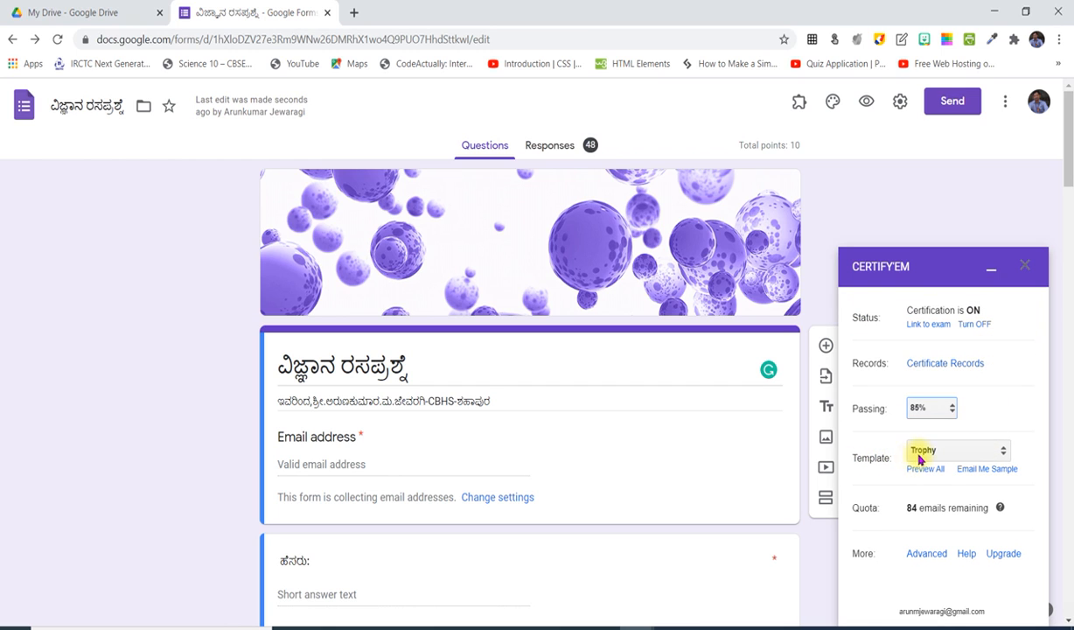
left_click(1002, 451)
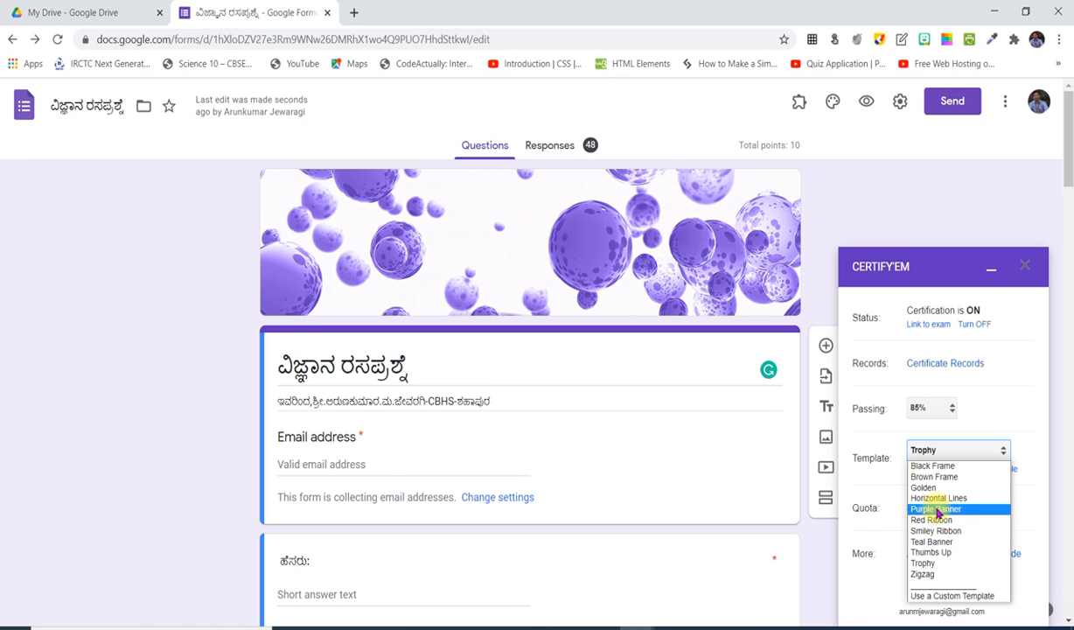
left_click(936, 510)
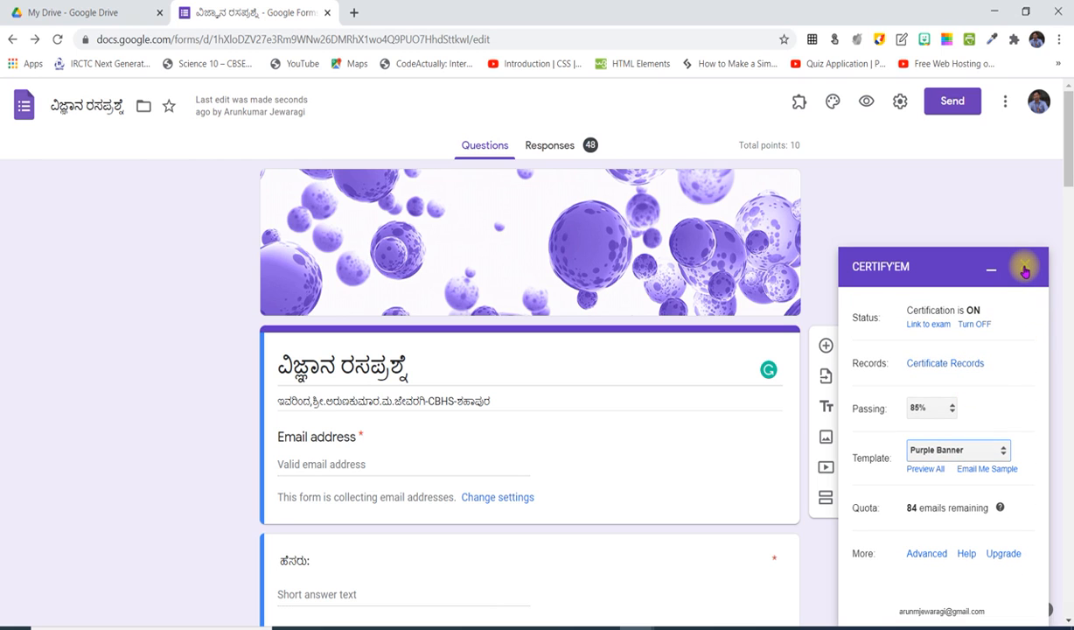
left_click(1024, 272)
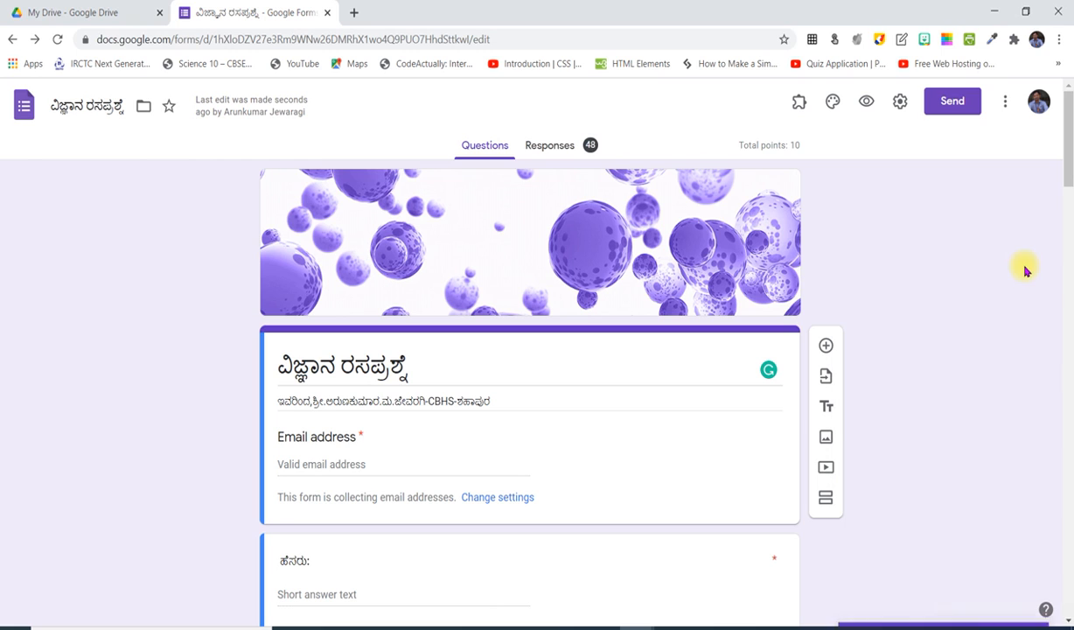
Copy the quiz form's shortened sharing link and close the send dialog
left_click(949, 104)
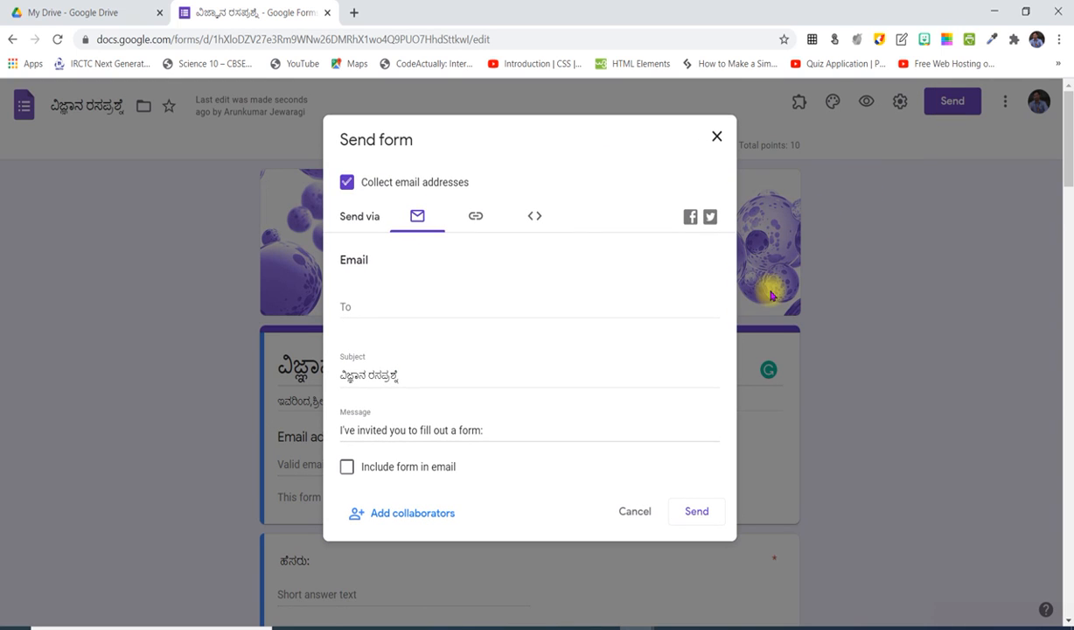
left_click(476, 219)
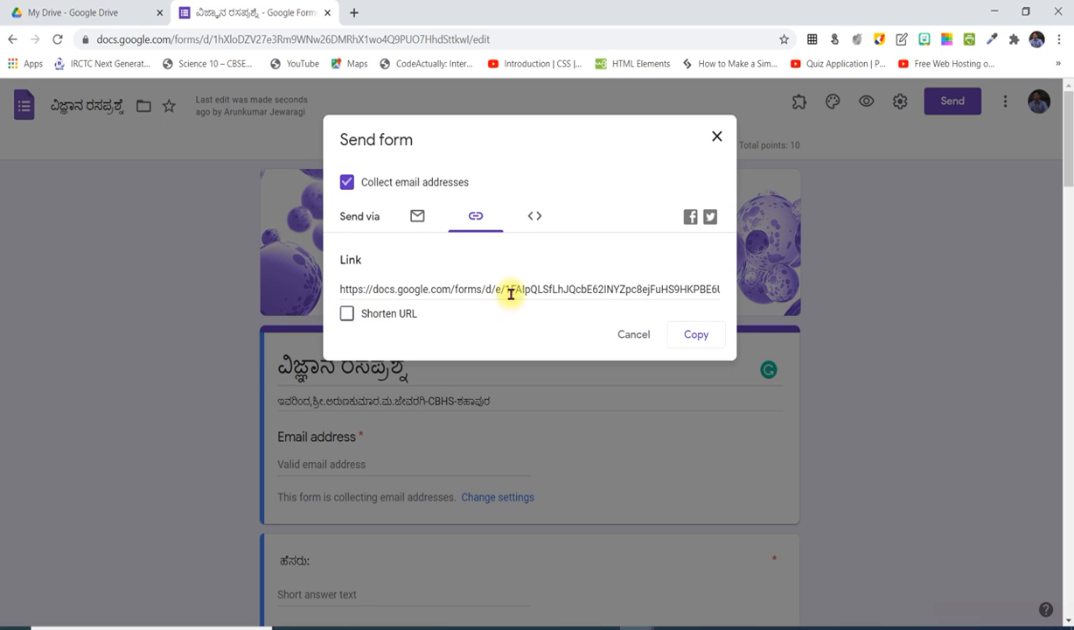
left_click(347, 313)
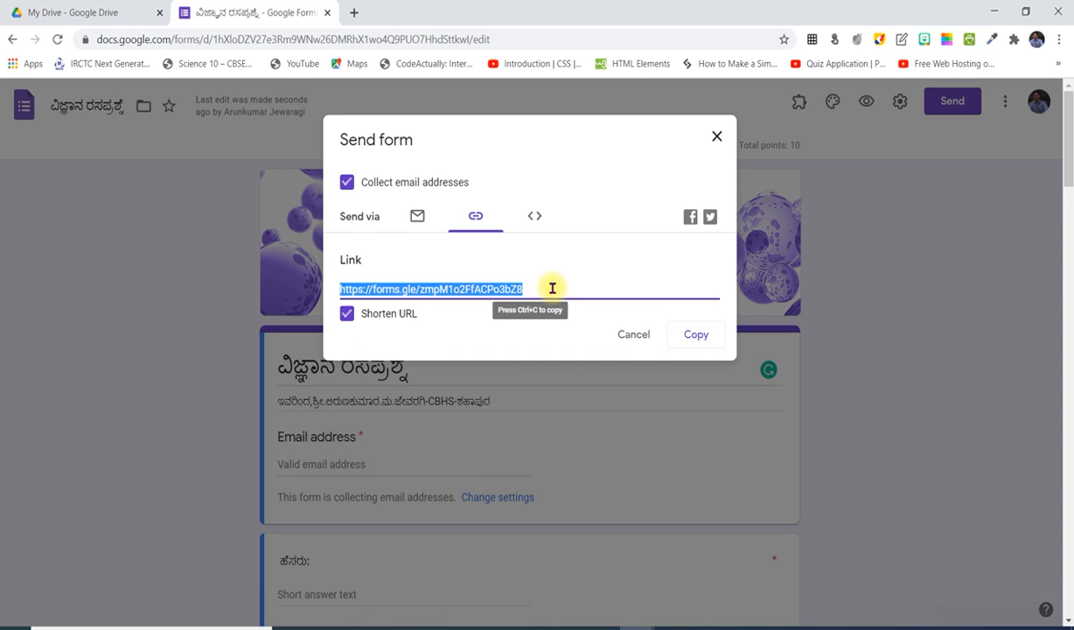
left_click(694, 335)
left_click(717, 138)
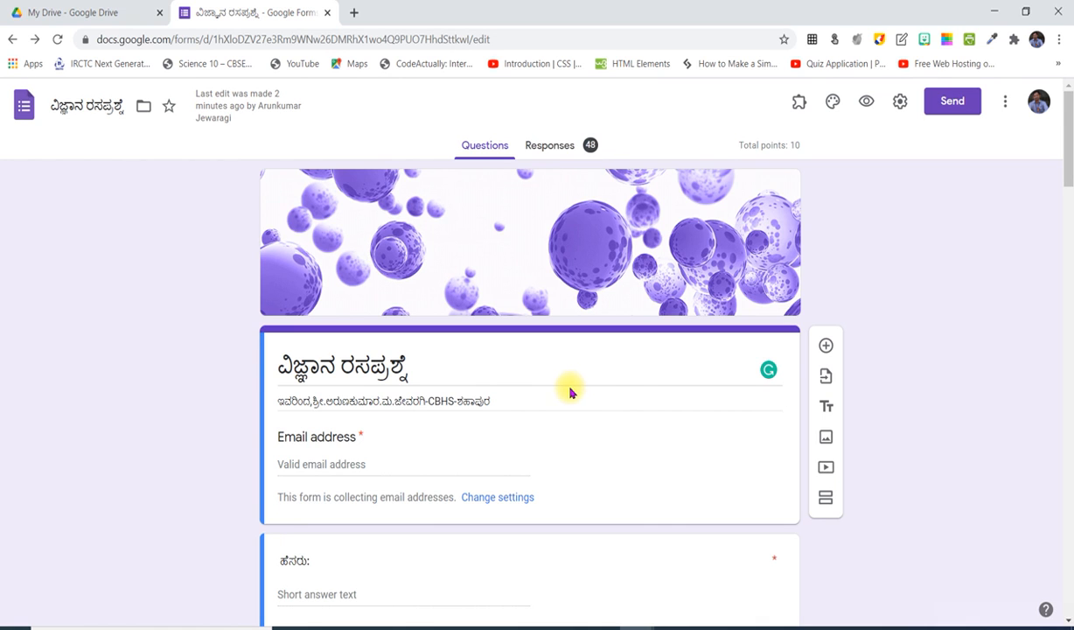
scroll(569, 388, "down", 3)
scroll(568, 395, "down", 1)
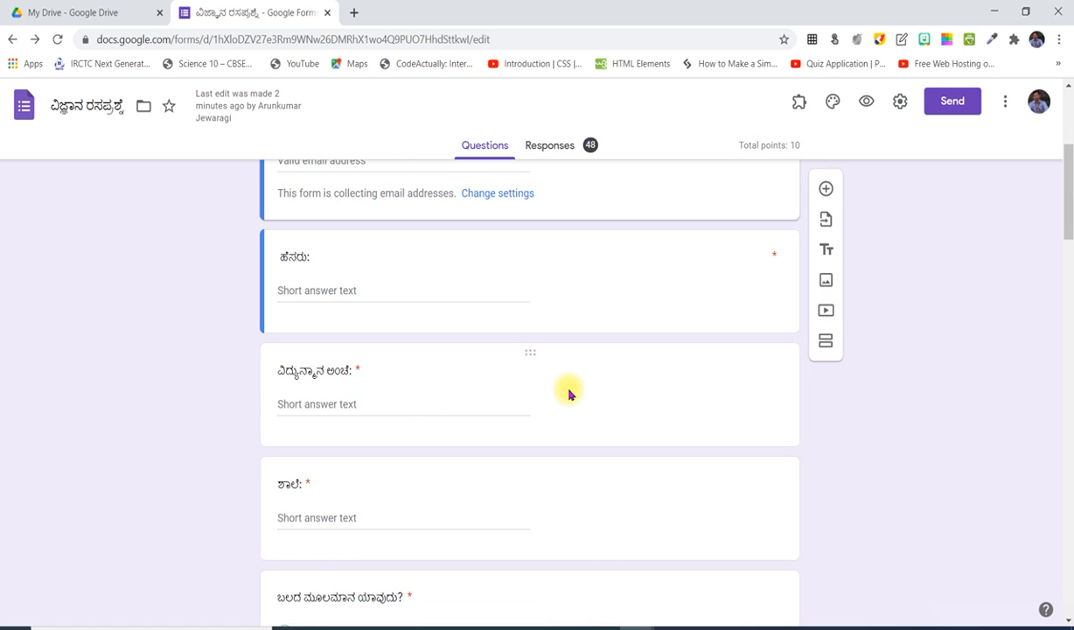
scroll(566, 393, "down", 10)
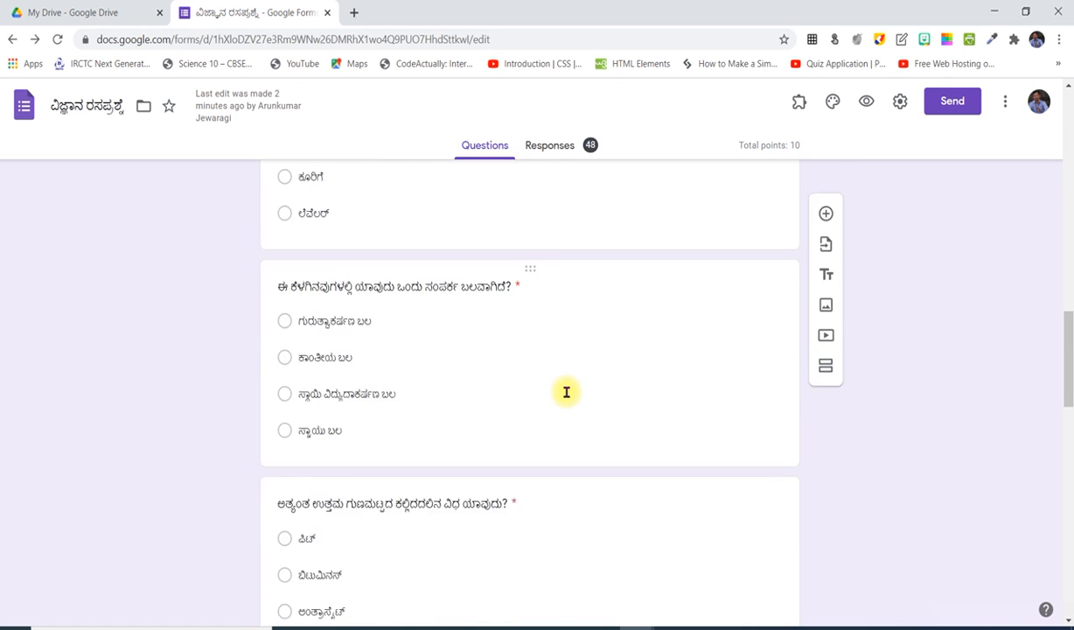
scroll(566, 393, "up", 10)
scroll(567, 392, "up", 6)
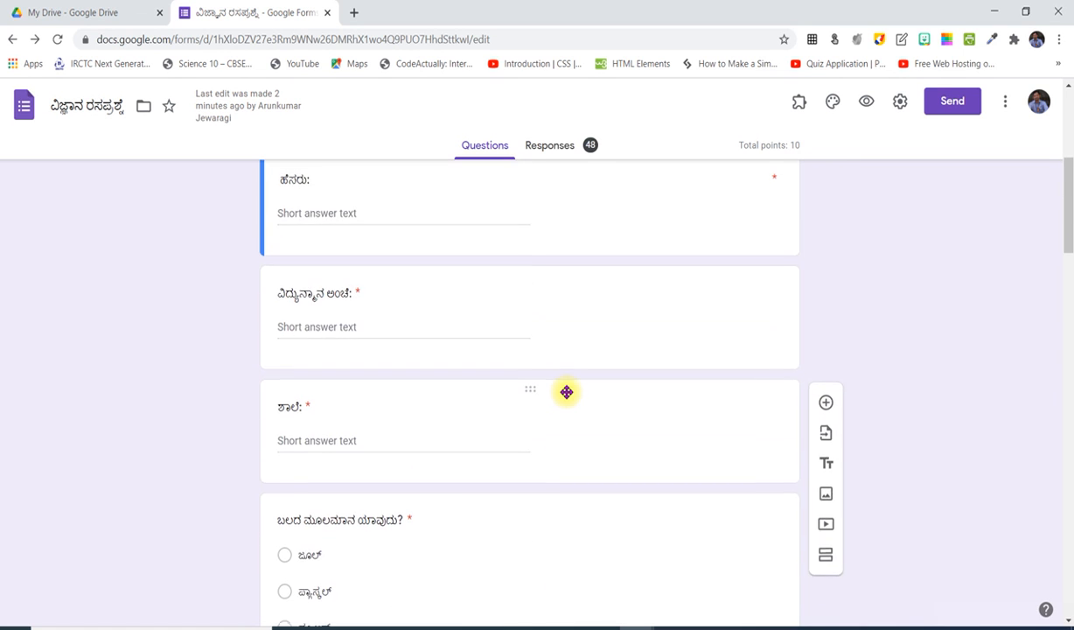
scroll(567, 396, "up", 1)
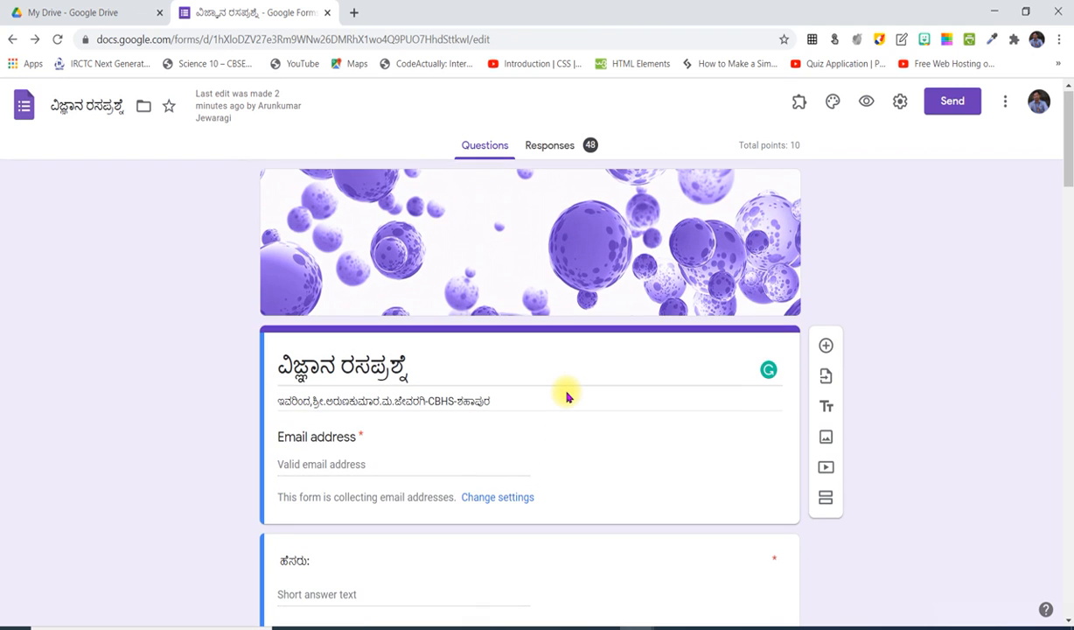